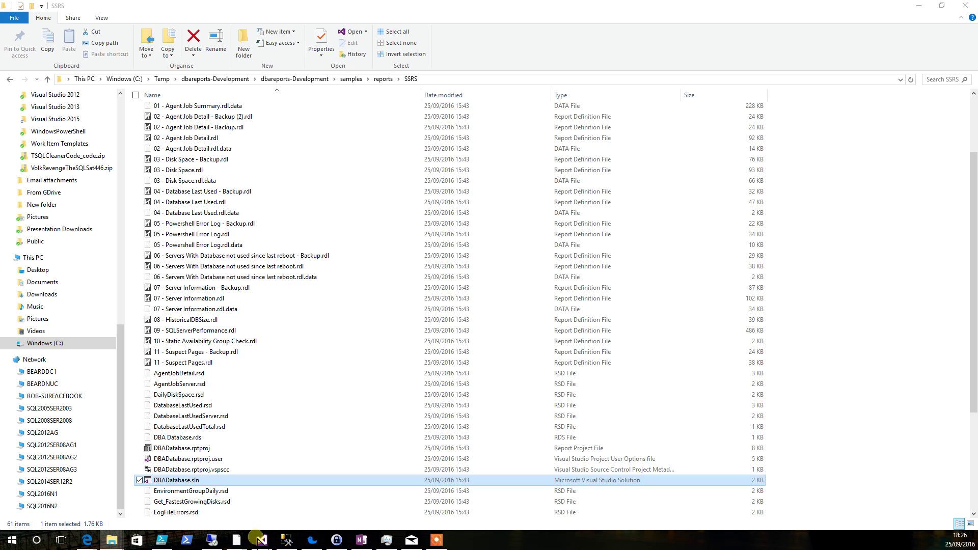
# Open DBADatabase.sln from the SSRS samples folder in Visual Studio.
pyautogui.click(261, 539)
pyautogui.click(866, 116)
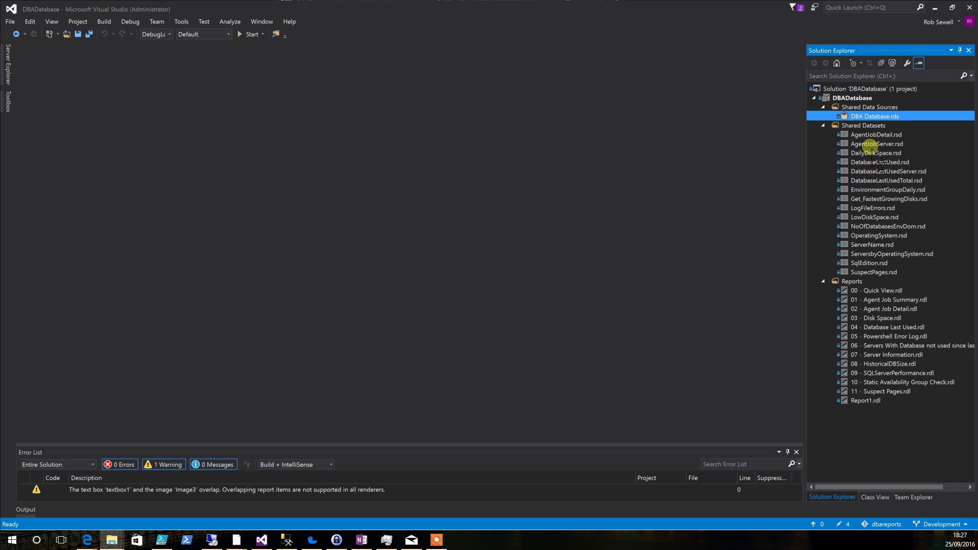
pyautogui.click(874, 118)
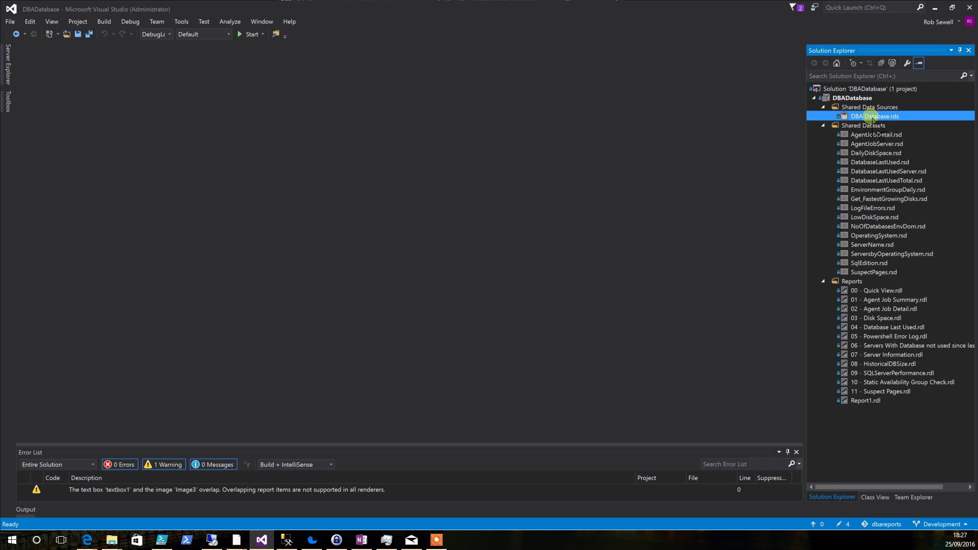
pyautogui.doubleClick(873, 117)
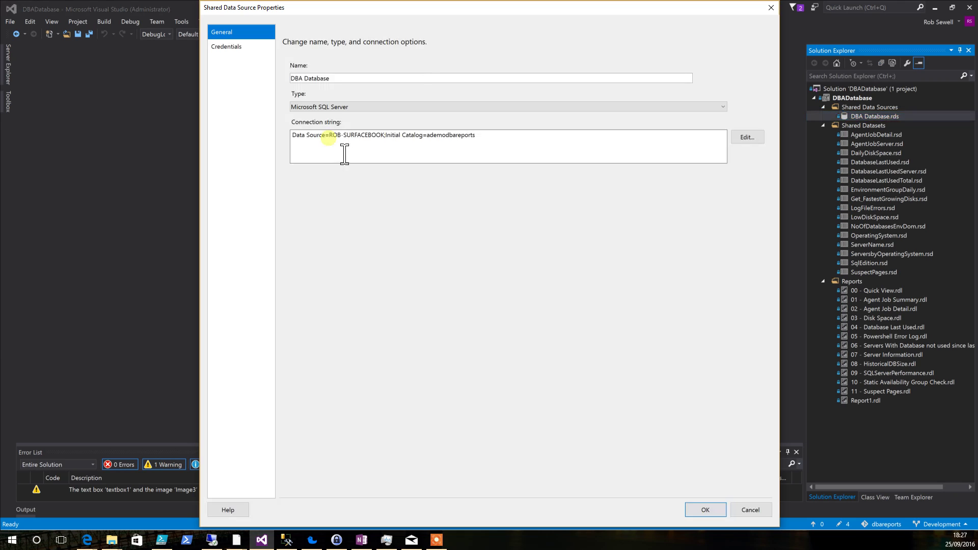
pyautogui.moveTo(329, 137); pyautogui.dragTo(382, 135)
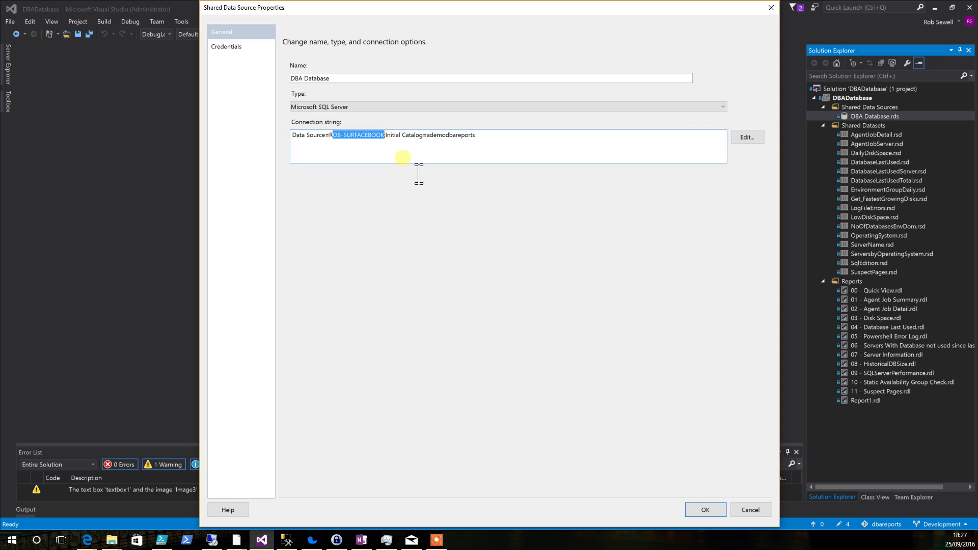
pyautogui.moveTo(492, 136); pyautogui.dragTo(430, 138)
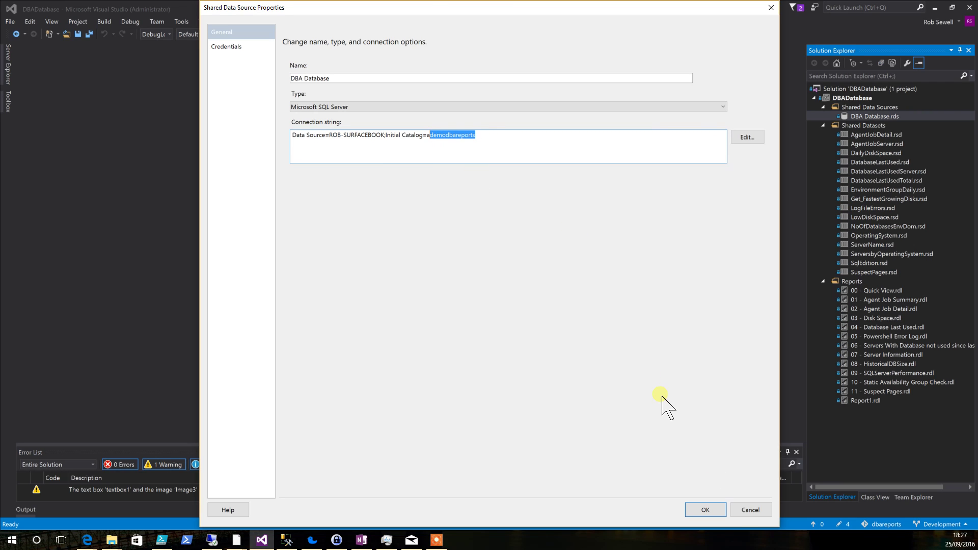
pyautogui.click(746, 509)
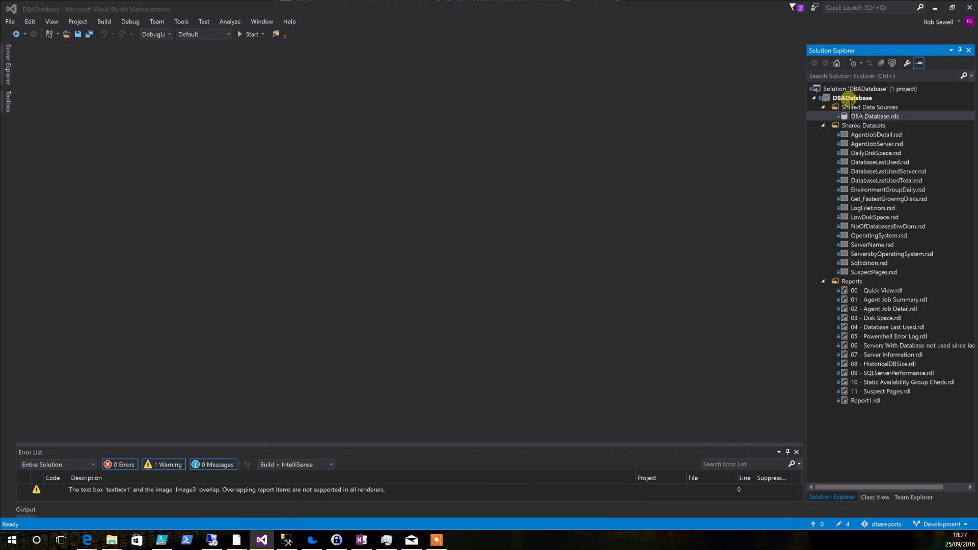
pyautogui.rightClick(849, 100)
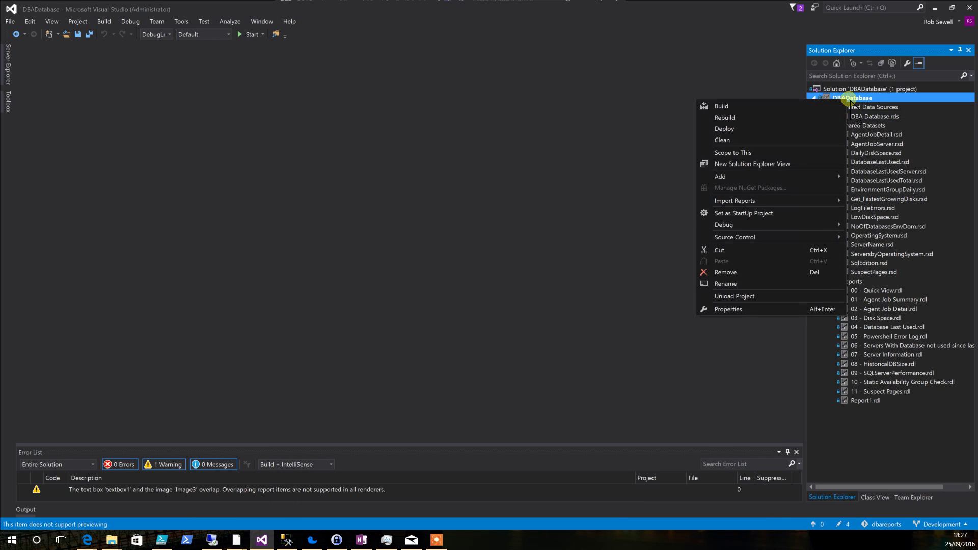
pyautogui.click(772, 309)
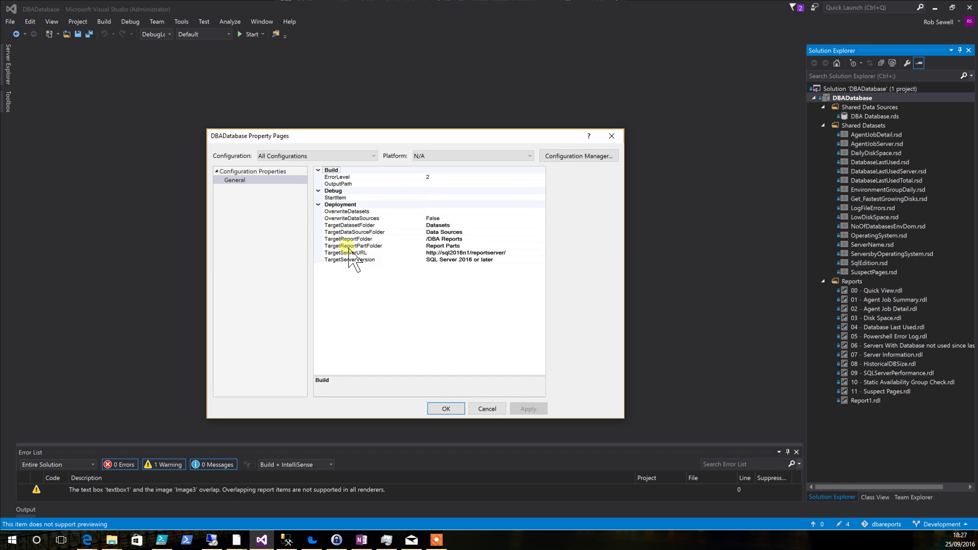
pyautogui.click(449, 254)
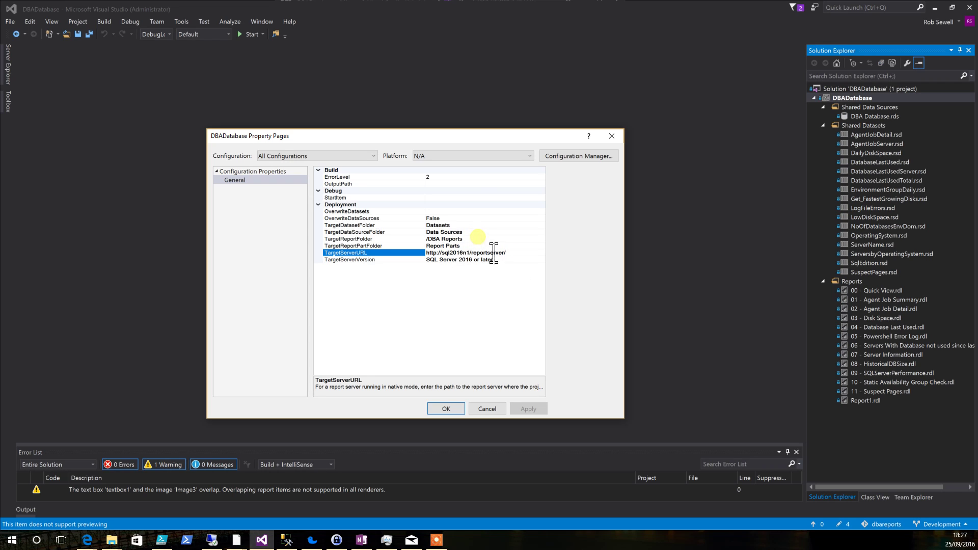
pyautogui.press('Up')
pyautogui.press('Up')
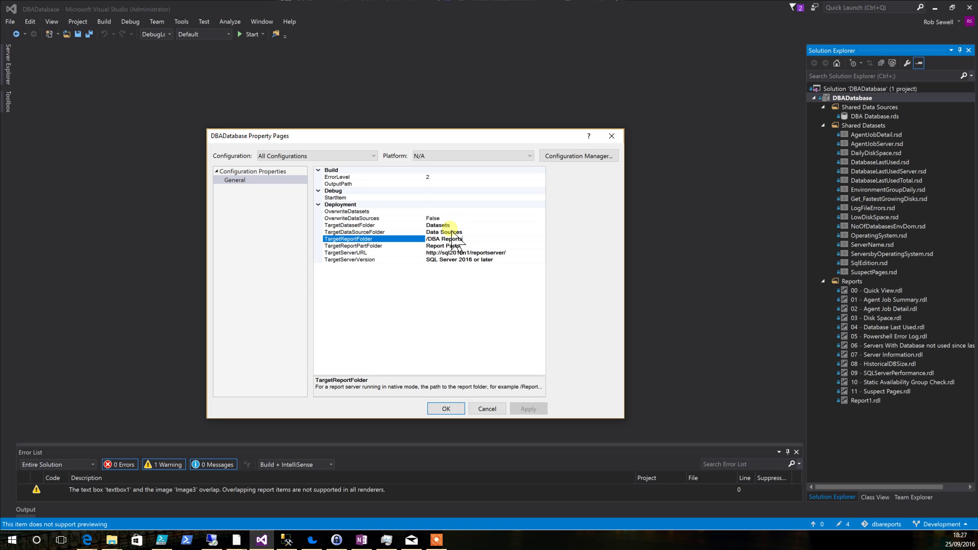
pyautogui.click(488, 409)
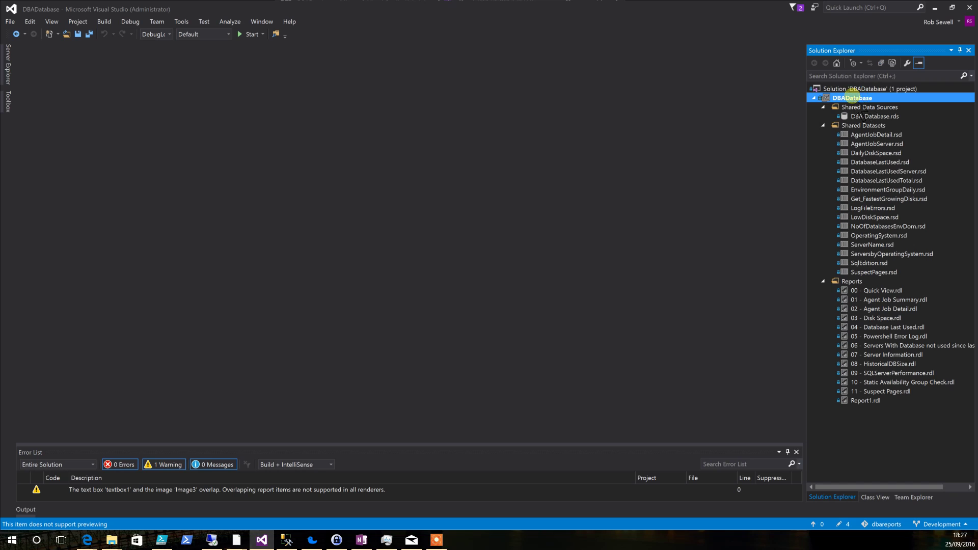
# Deploy the DBADatabase project to /DBA Reports, then check the open browser windows.
pyautogui.rightClick(853, 98)
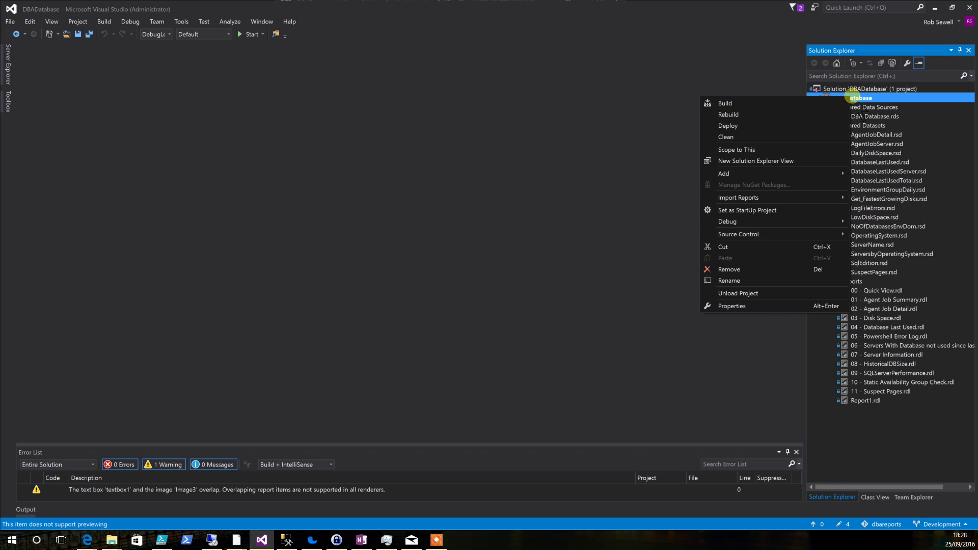
pyautogui.click(729, 126)
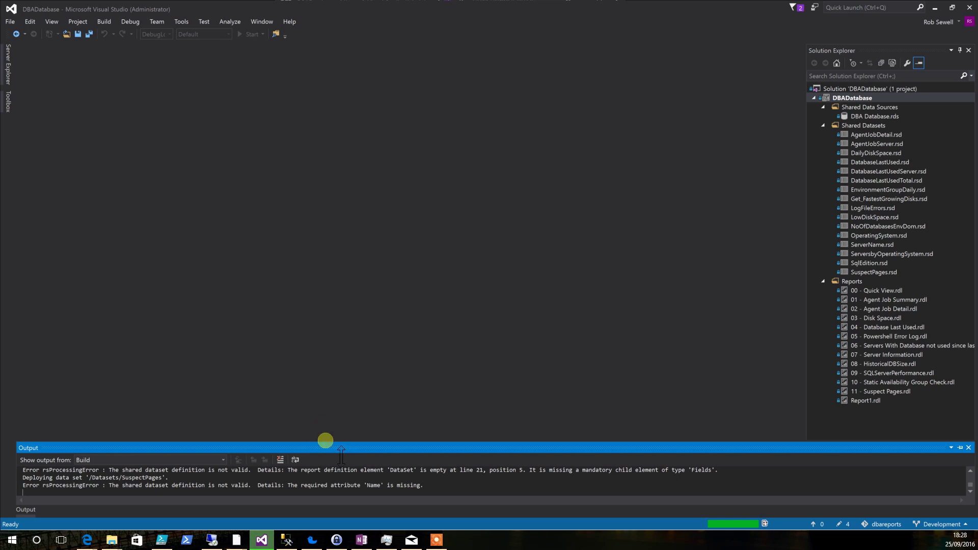
pyautogui.click(90, 540)
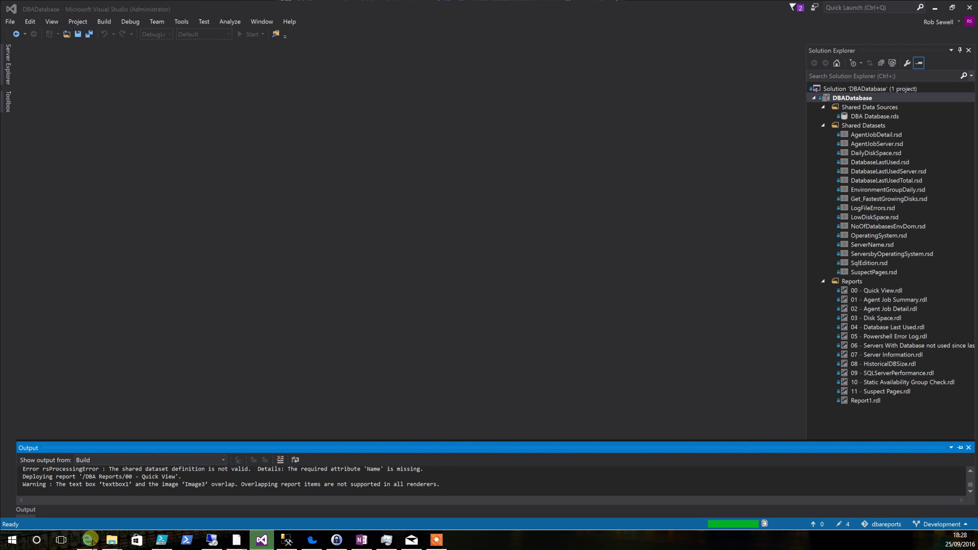
pyautogui.moveTo(92, 543)
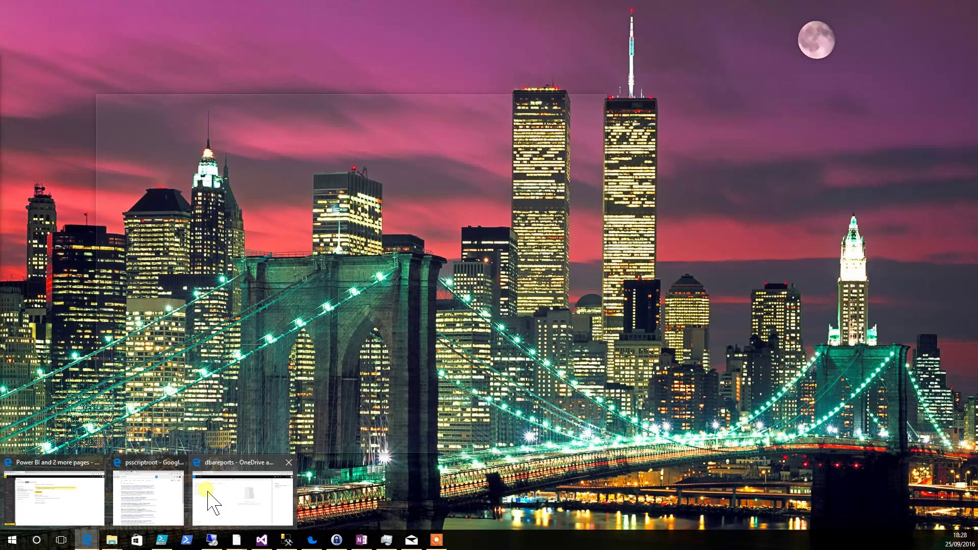
pyautogui.click(208, 493)
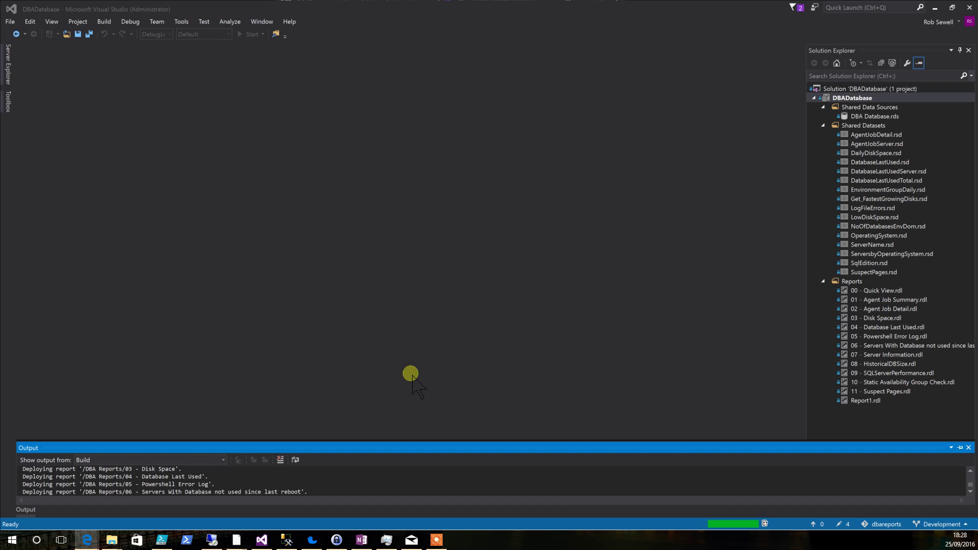
# In the portal, view the Data Sources and Datasets folders, then open DBA Reports.
pyautogui.click(437, 539)
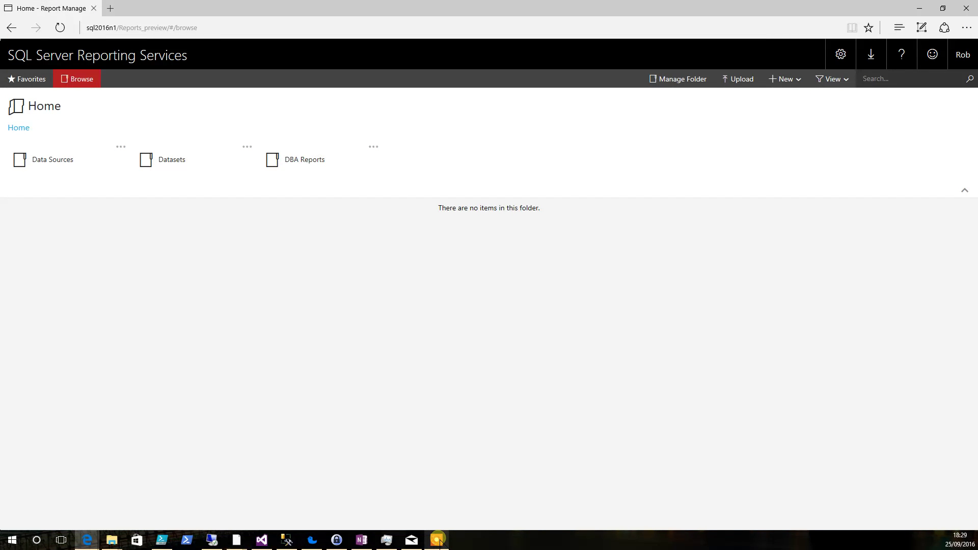
pyautogui.click(437, 539)
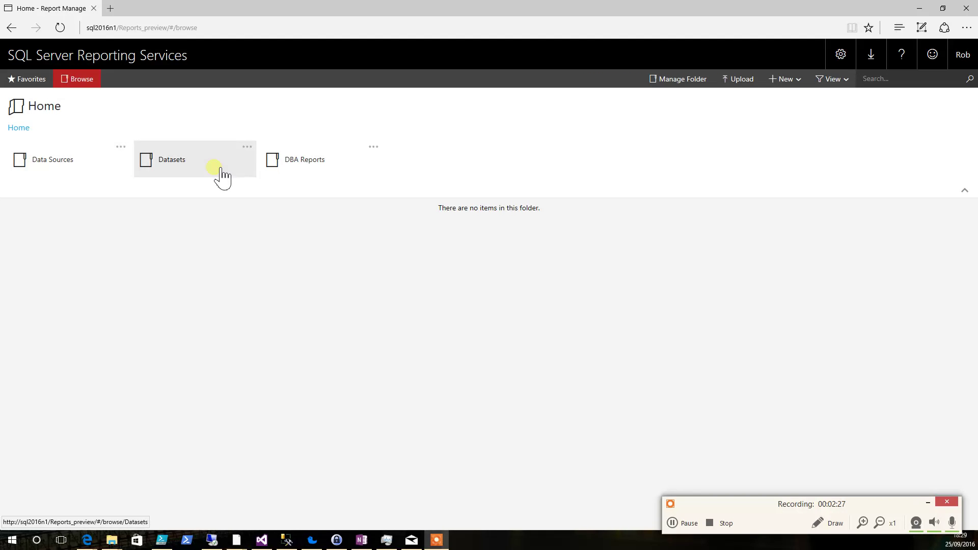
pyautogui.click(72, 162)
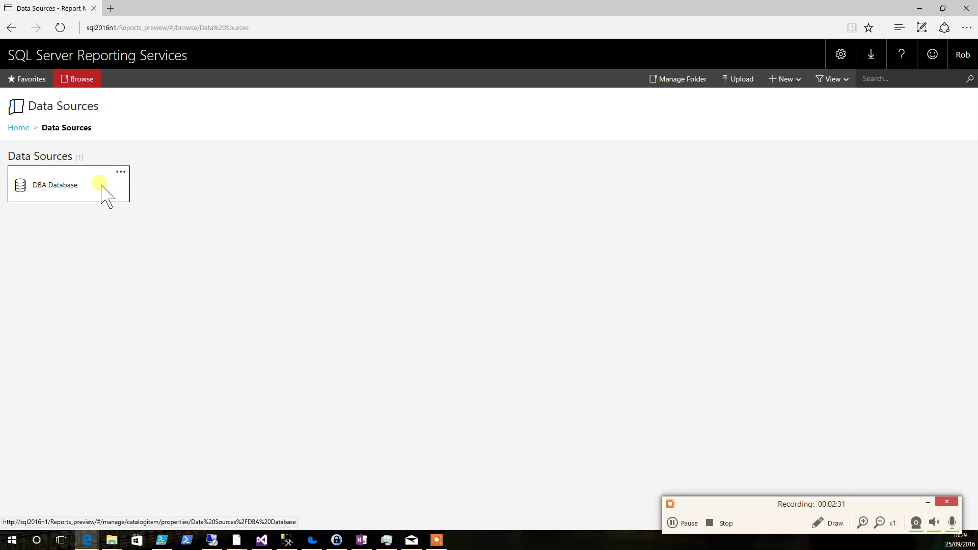
pyautogui.click(19, 128)
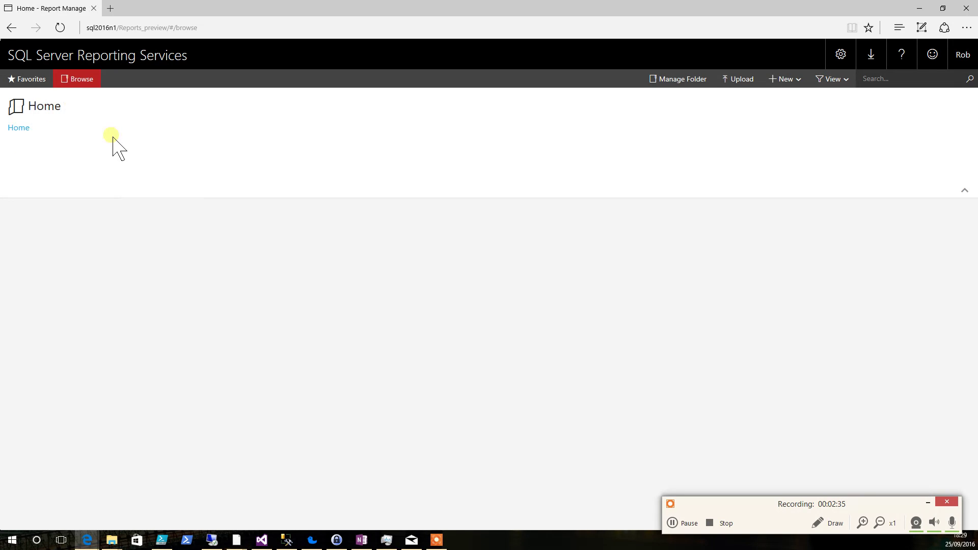
pyautogui.click(182, 163)
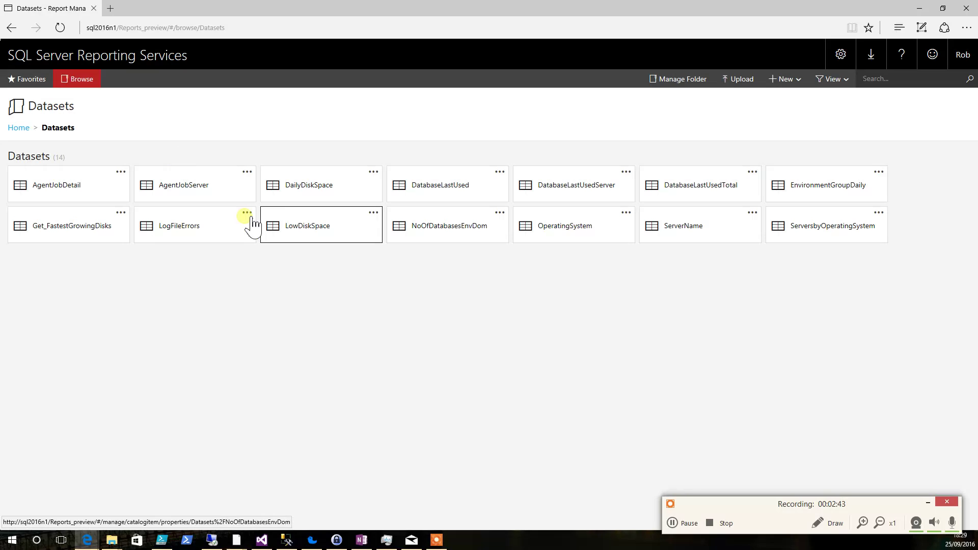
pyautogui.click(21, 128)
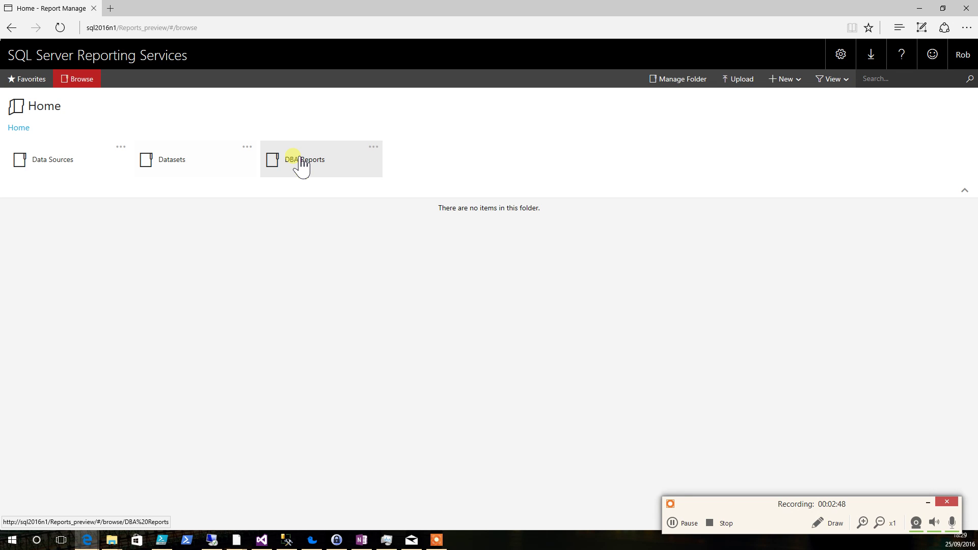
pyautogui.click(302, 166)
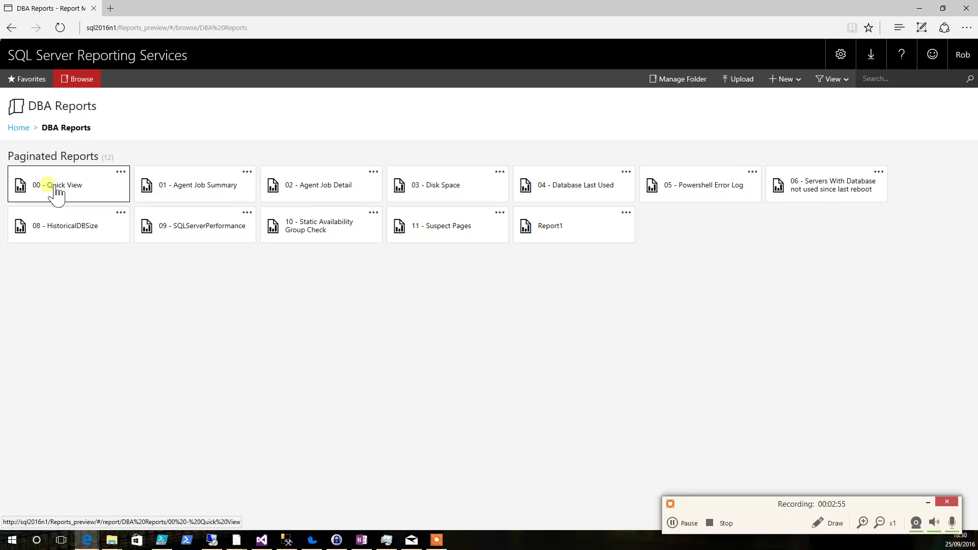
# Open the 00 - Quick View report to show the SQL DBA Front Page.
pyautogui.click(56, 193)
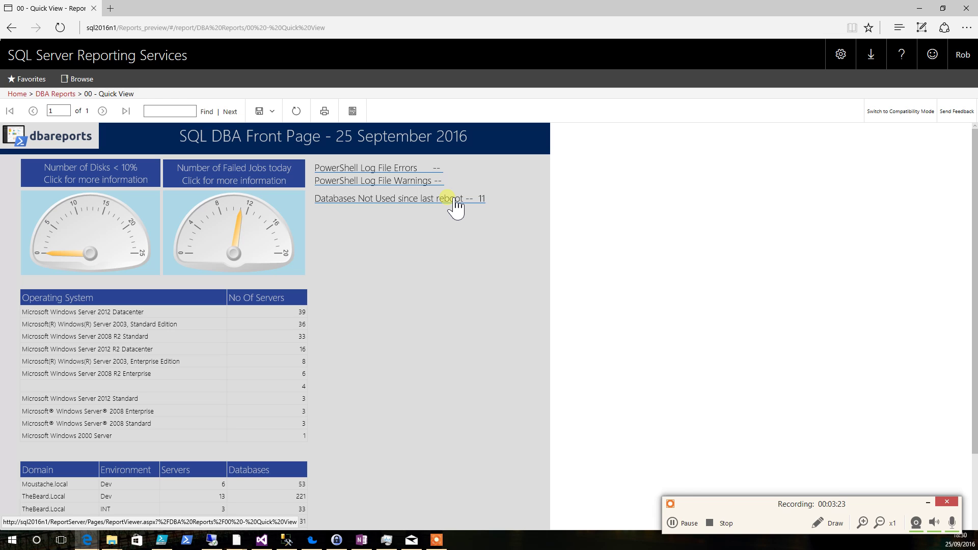
# Drill through the 'Number of Failed Jobs today' gauge to the Agent Job Report.
pyautogui.click(231, 222)
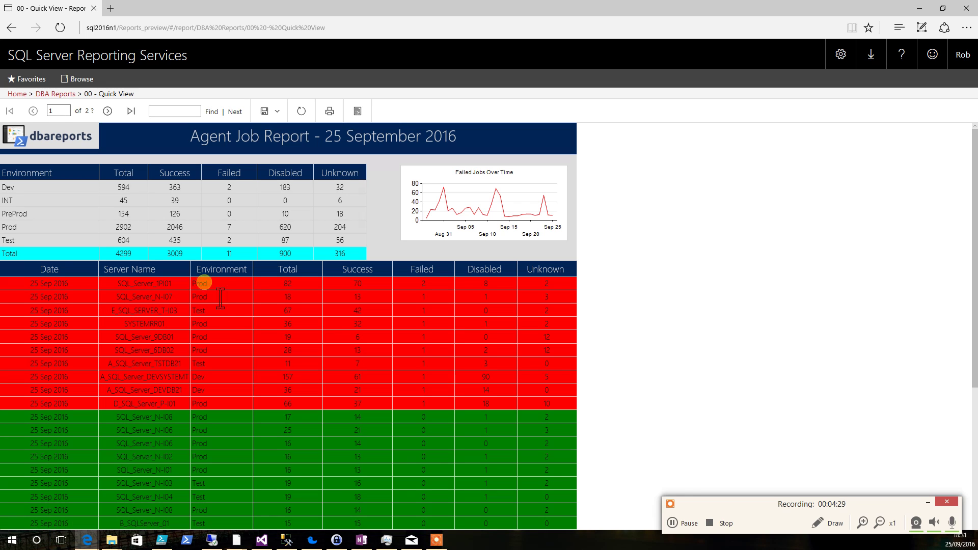
# Drill into server SQL_Server_1PI01 to see each job's outcome and last run.
pyautogui.click(142, 284)
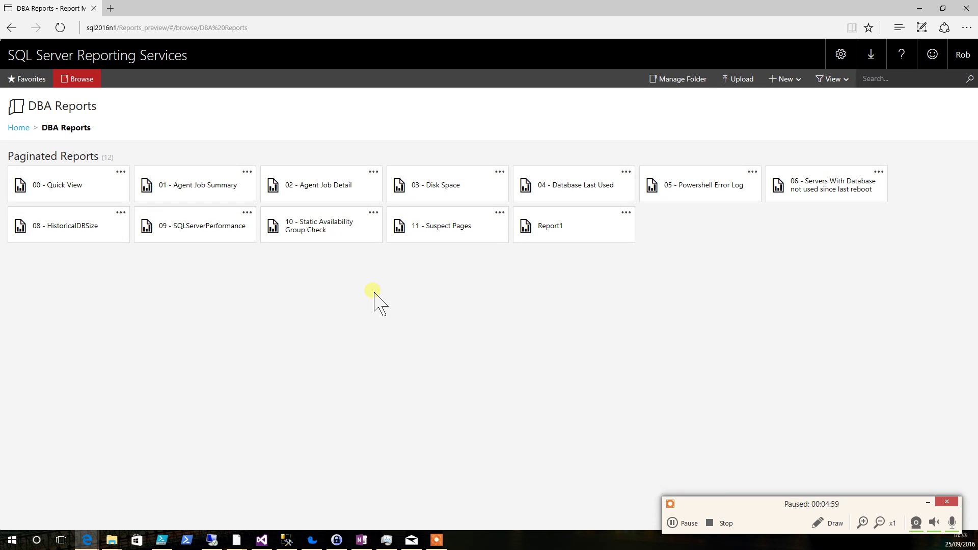
# Open the 04 - Database Last Used report and scroll through its rows and back.
pyautogui.press('F9')
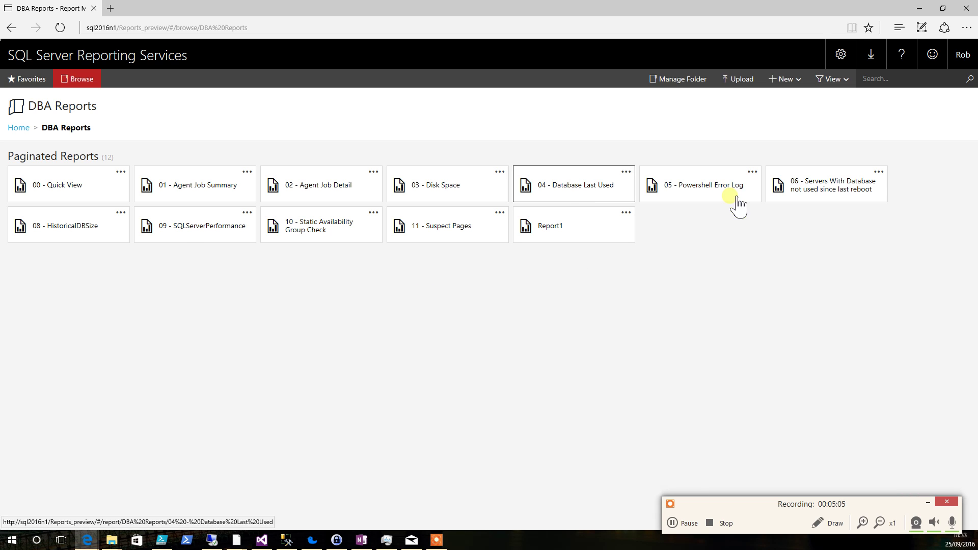
pyautogui.click(572, 187)
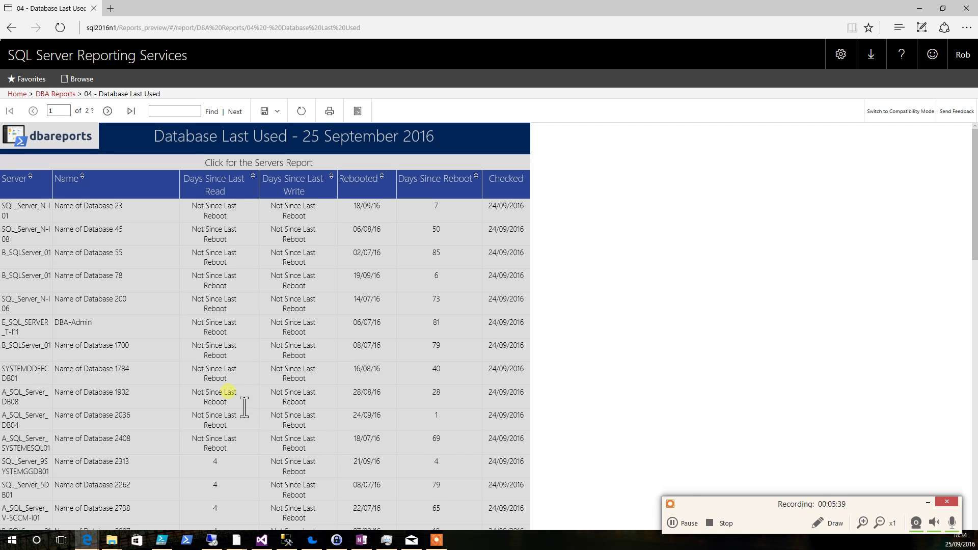
pyautogui.scroll(-20, 244, 406)
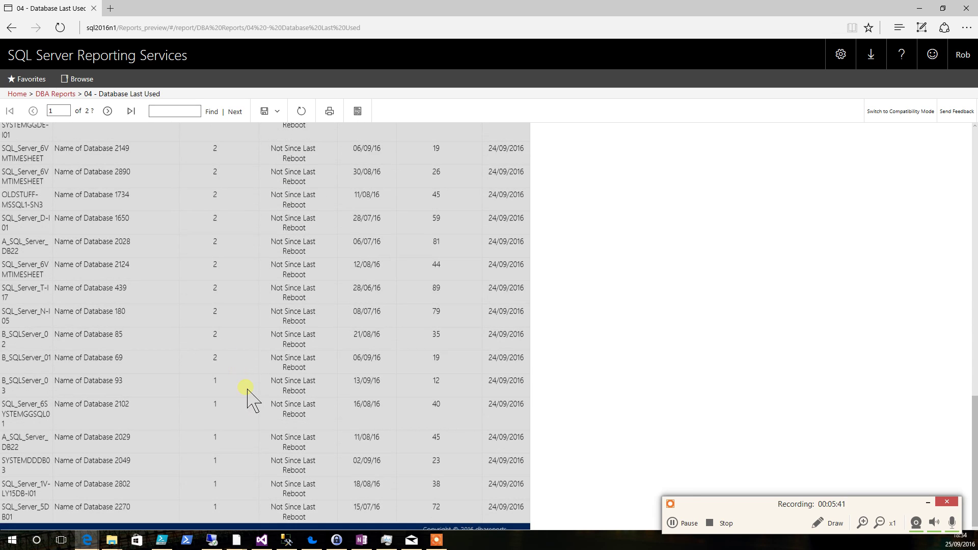
pyautogui.scroll(20, 247, 390)
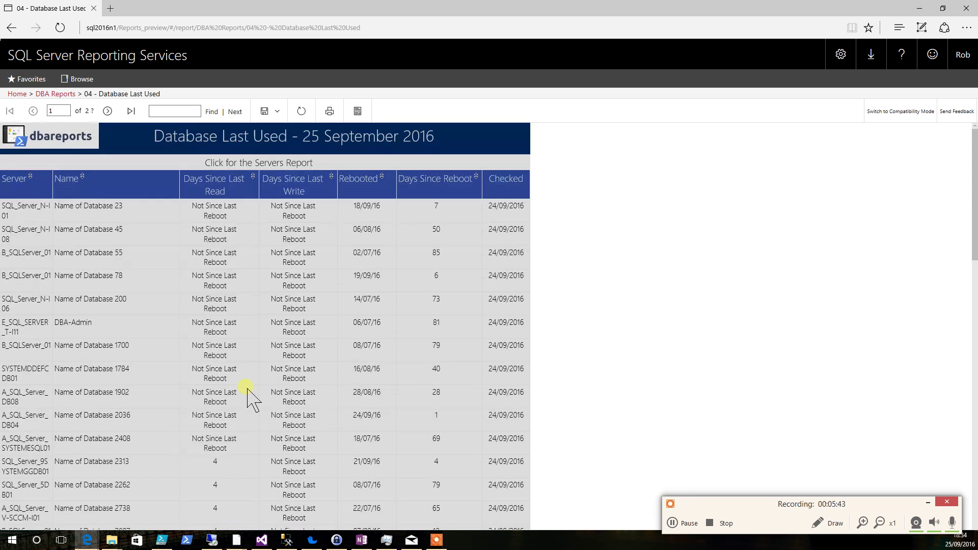
# View the servers report for databases unused since reboot, then return to 00 - Quick View.
pyautogui.click(274, 169)
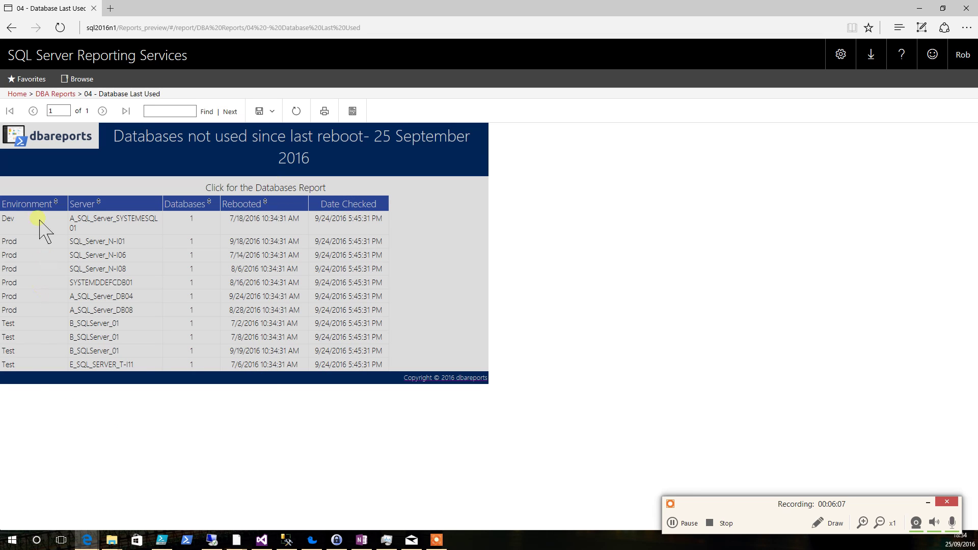
pyautogui.click(29, 378)
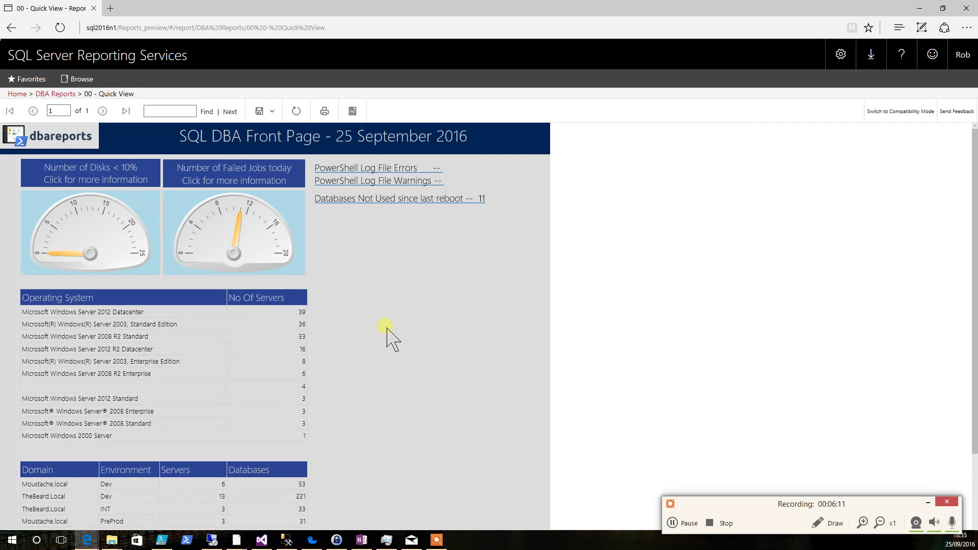